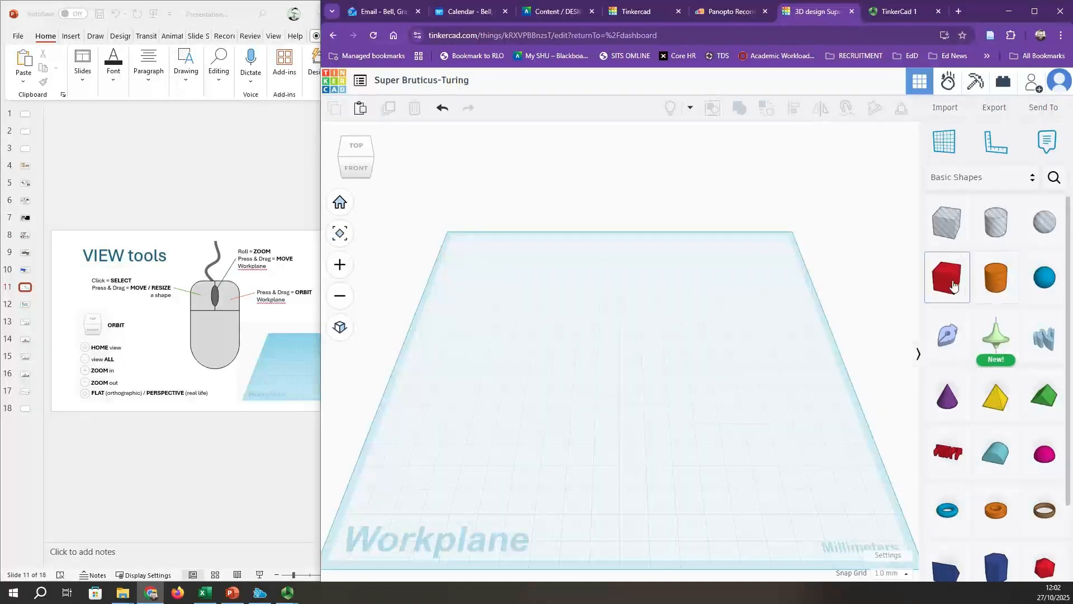
Place a solid red box near the centre of the workplane and set both its base dimensions to 20 mm
{"action": "left_click_drag", "start_coordinate": [957, 286], "coordinate": [577, 390]}
{"action": "left_click", "coordinate": [525, 371]}
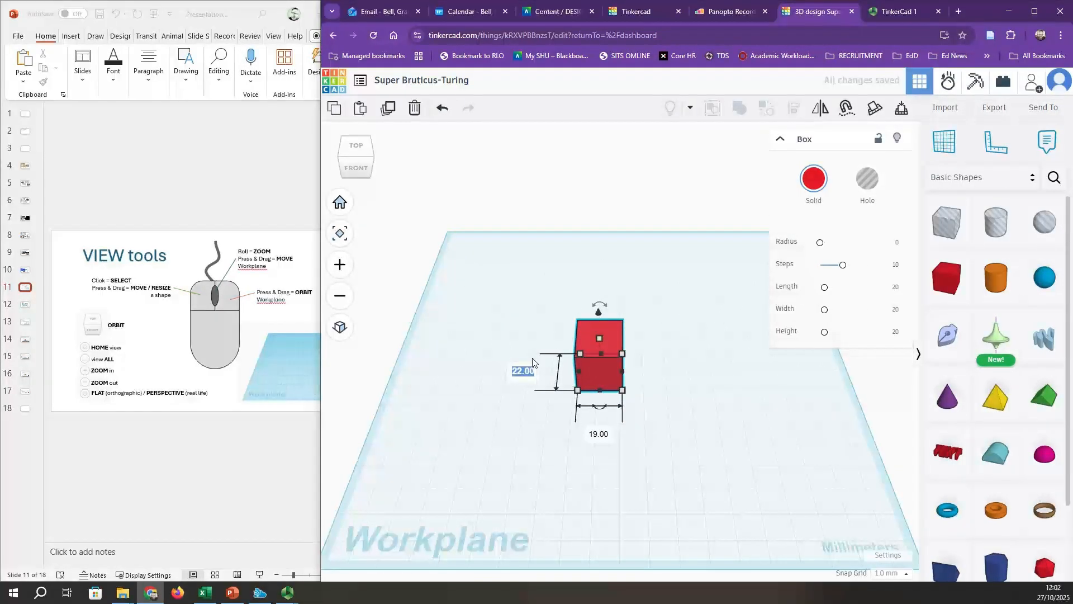
{"action": "type", "text": "20.00"}
{"action": "key", "text": "Return"}
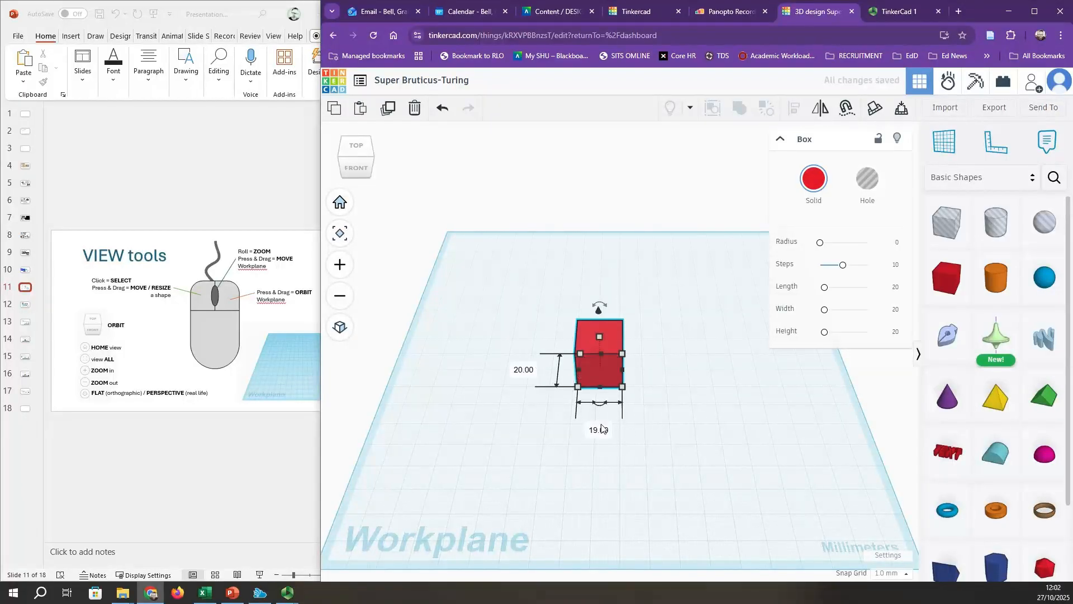
{"action": "left_click", "coordinate": [599, 430]}
{"action": "type", "text": "20"}
{"action": "key", "text": "Return"}
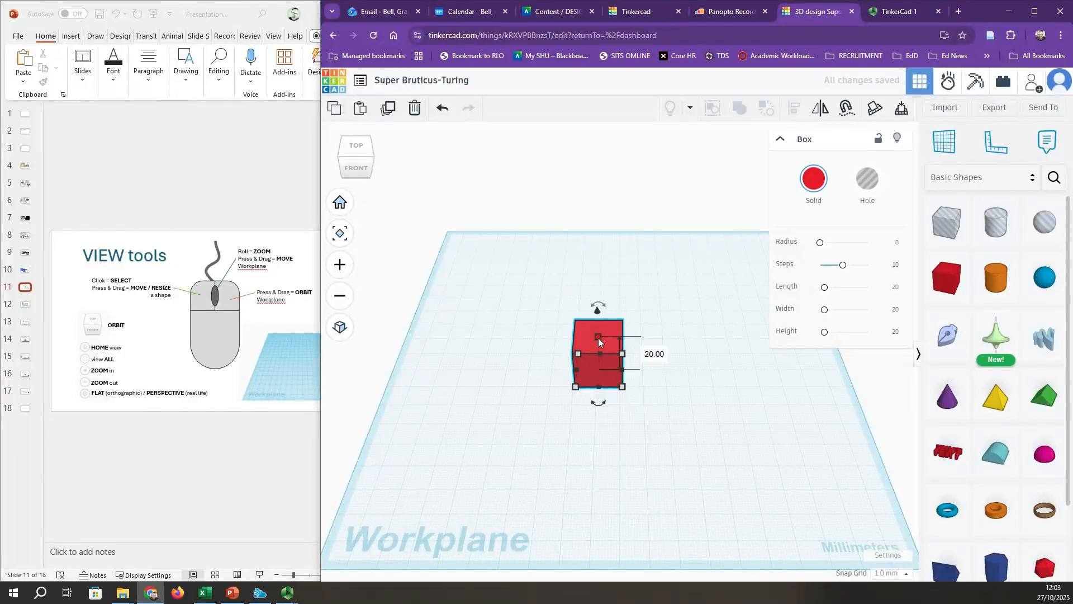
{"action": "left_click", "coordinate": [670, 291]}
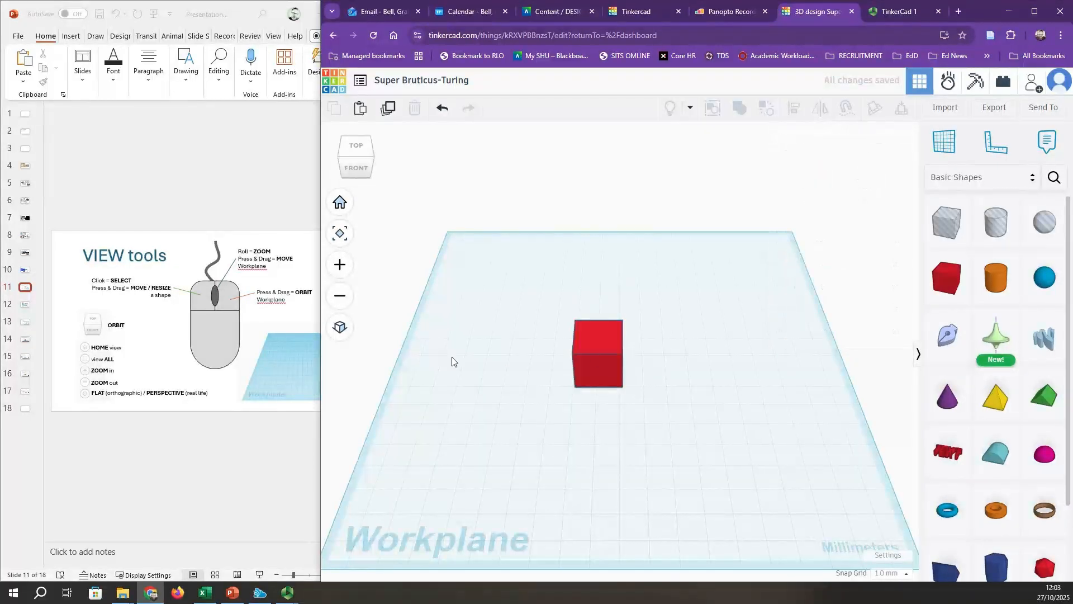
Stretch the box freehand into a taller block about 52 mm wide and 15 mm deep, resting on the workplane
{"action": "left_click_drag", "start_coordinate": [611, 359], "coordinate": [560, 400]}
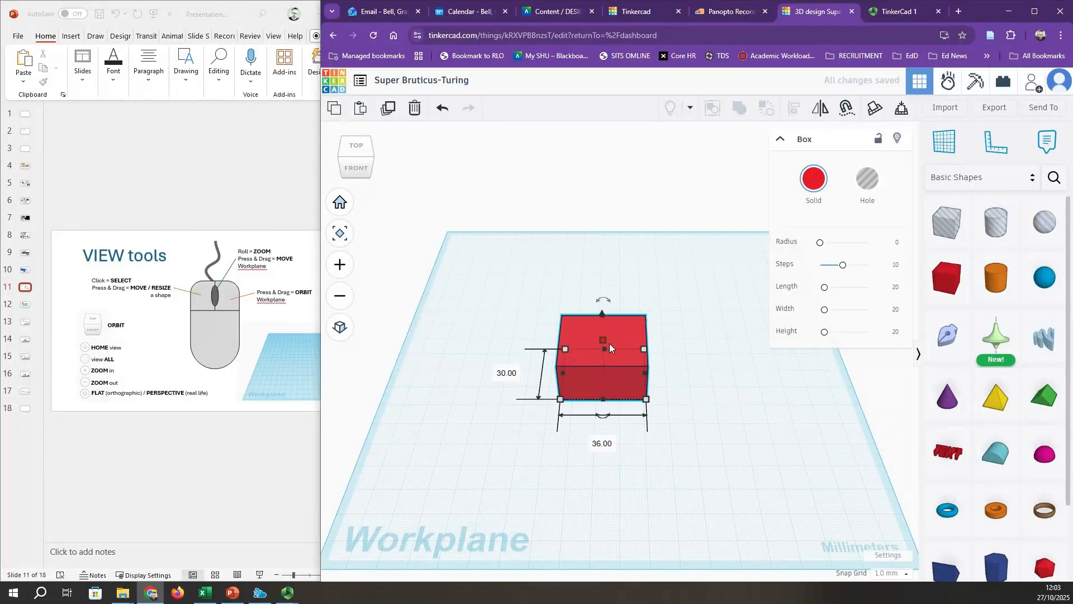
{"action": "left_click_drag", "start_coordinate": [602, 338], "coordinate": [601, 266]}
{"action": "left_click_drag", "start_coordinate": [662, 350], "coordinate": [680, 348]}
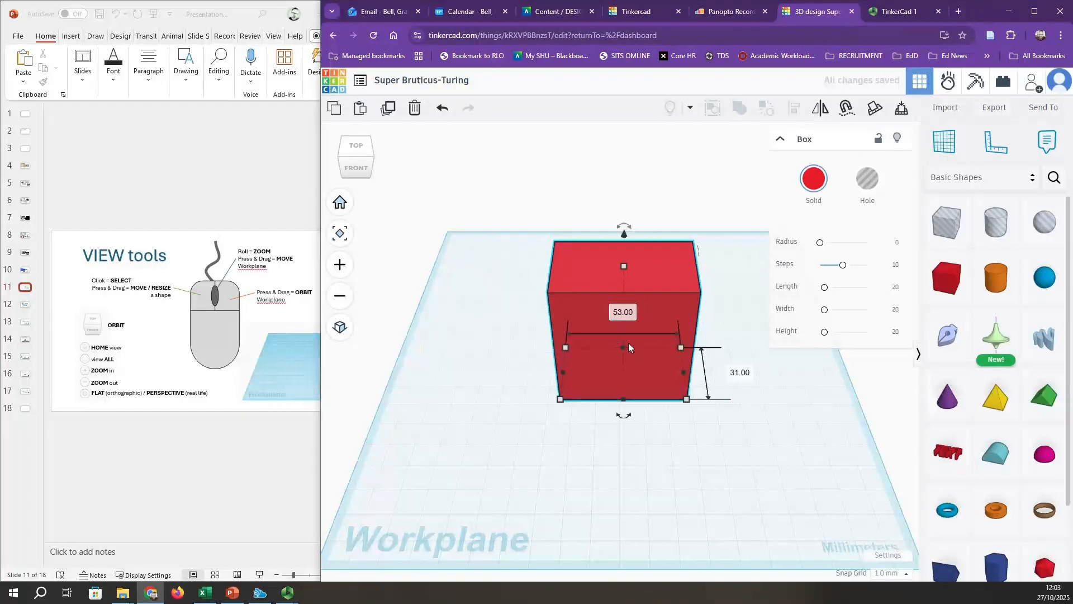
{"action": "left_click_drag", "start_coordinate": [564, 348], "coordinate": [565, 371]}
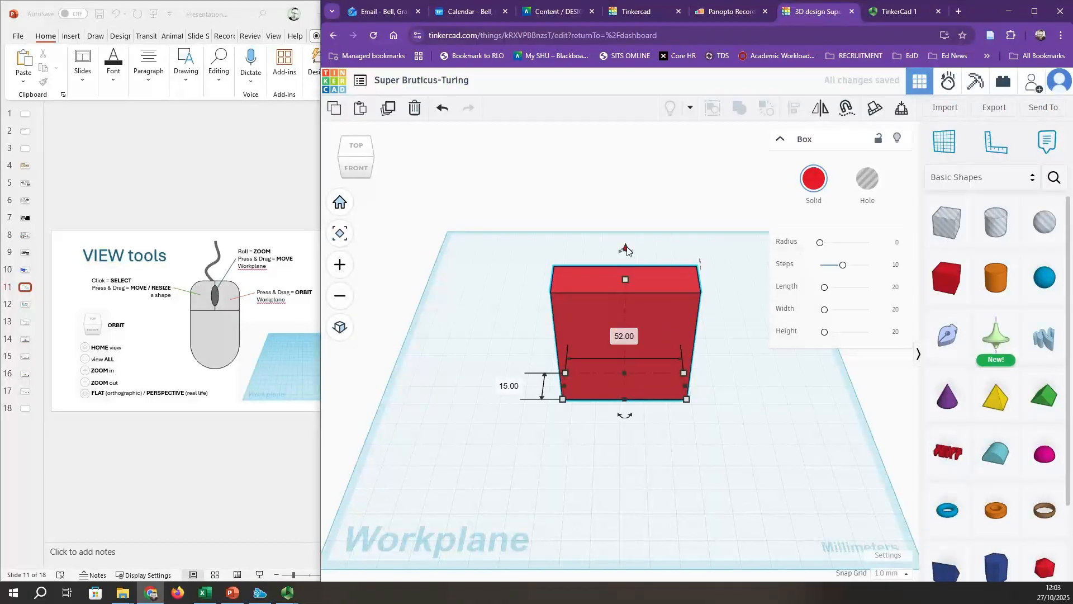
{"action": "mouse_move", "coordinate": [627, 250]}
{"action": "left_mouse_down"}
{"action": "mouse_move", "coordinate": [630, 154]}
{"action": "mouse_move", "coordinate": [632, 248]}
{"action": "left_mouse_up"}
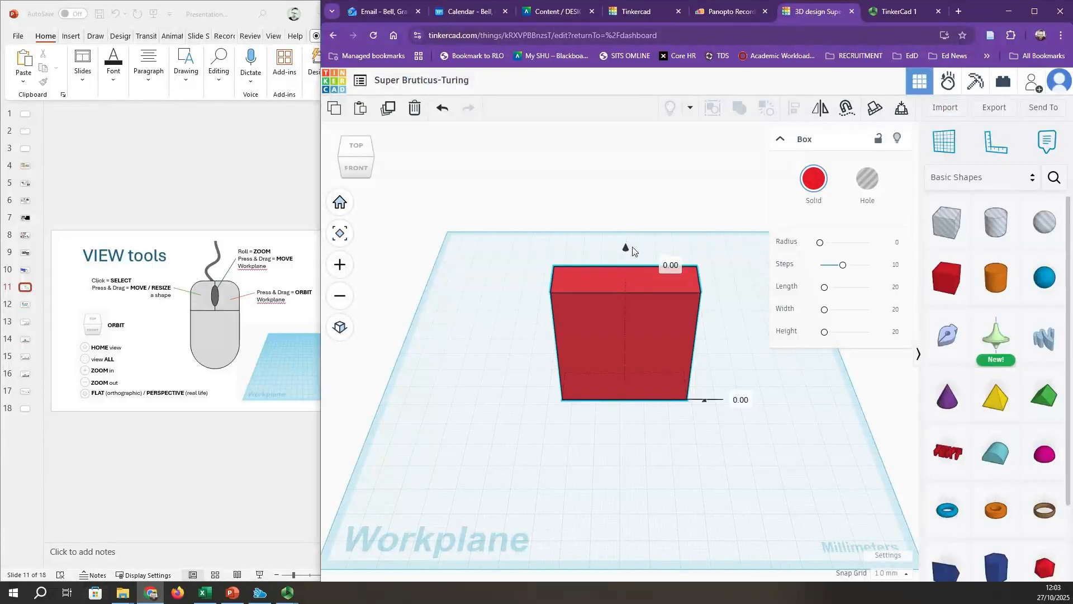
{"action": "left_click", "coordinate": [402, 413]}
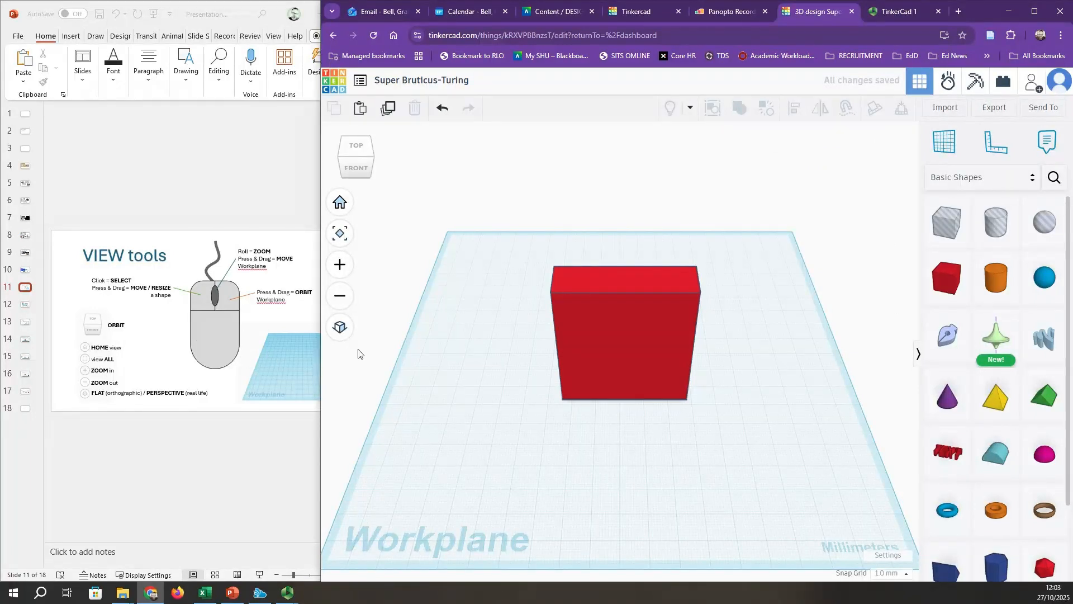
Zoom in and out on the red block to examine it from different distances
{"action": "scroll", "coordinate": [476, 394], "scroll_direction": "up", "scroll_amount": 2}
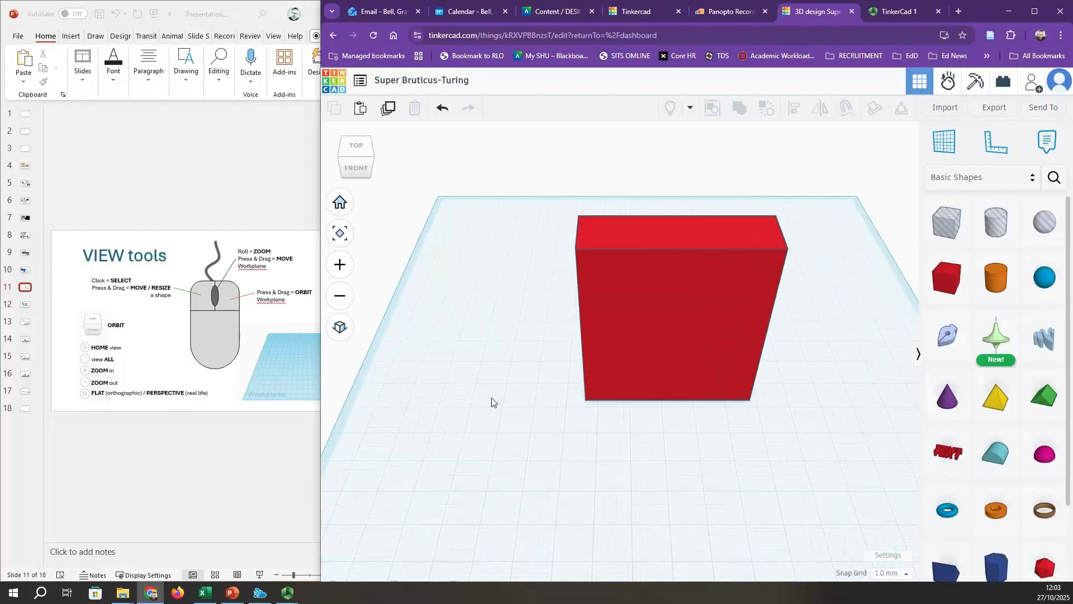
{"action": "scroll", "coordinate": [504, 431], "scroll_direction": "down", "scroll_amount": 3}
{"action": "scroll", "coordinate": [512, 441], "scroll_direction": "up", "scroll_amount": 5}
{"action": "scroll", "coordinate": [517, 443], "scroll_direction": "down", "scroll_amount": 4}
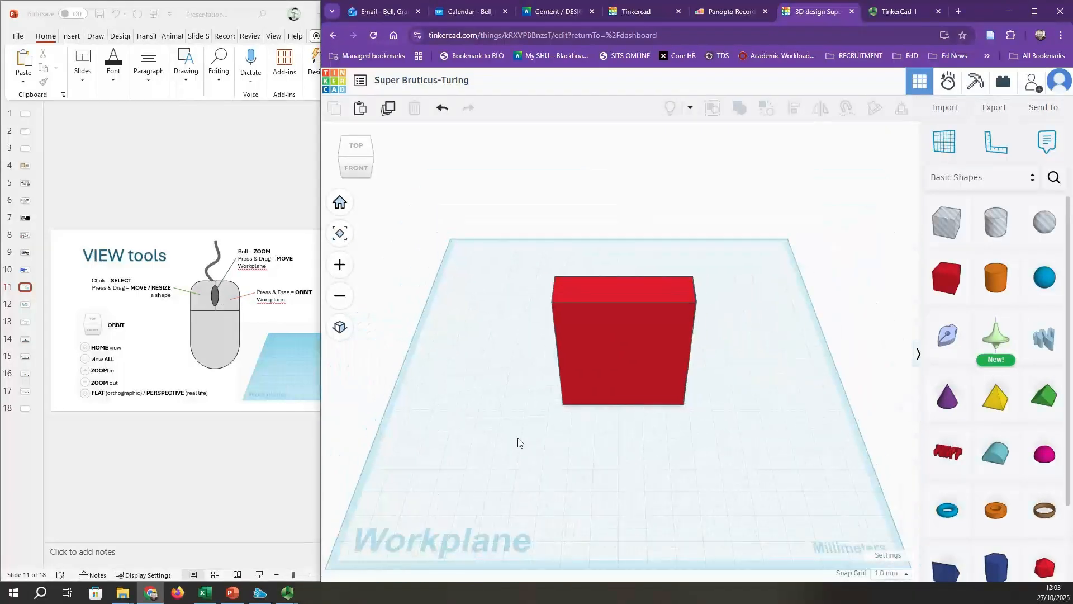
{"action": "scroll", "coordinate": [517, 441], "scroll_direction": "up", "scroll_amount": 3}
{"action": "scroll", "coordinate": [522, 439], "scroll_direction": "down", "scroll_amount": 3}
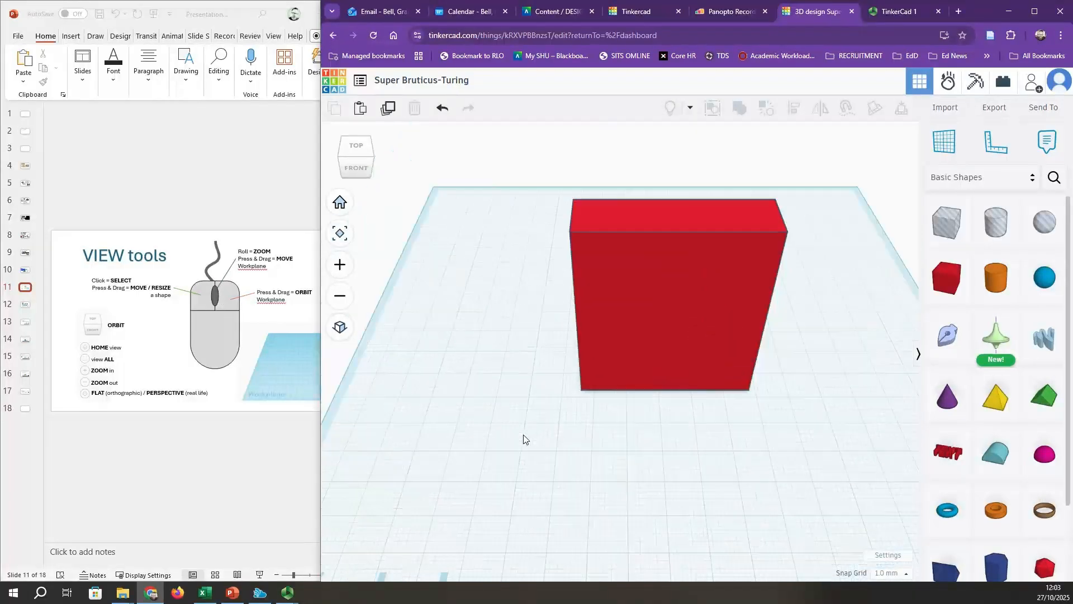
{"action": "scroll", "coordinate": [525, 441], "scroll_direction": "up", "scroll_amount": 2}
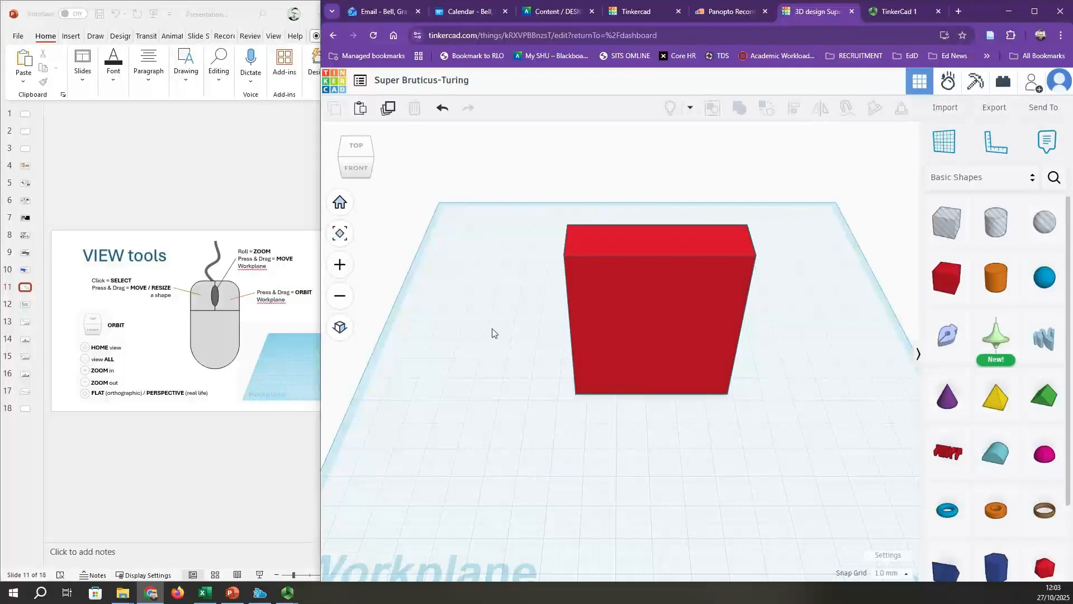
Pan the workplane and orbit around the block to view it from several angles, and restore the home view
{"action": "middle_click_drag", "start_coordinate": [492, 333], "coordinate": [516, 297]}
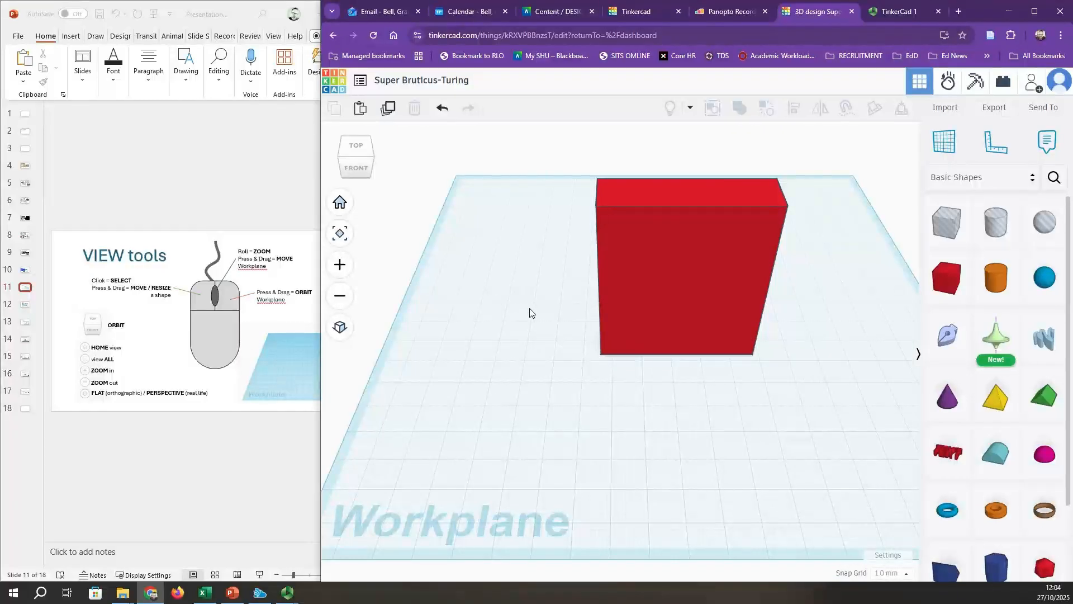
{"action": "right_click_drag", "start_coordinate": [532, 310], "coordinate": [569, 338]}
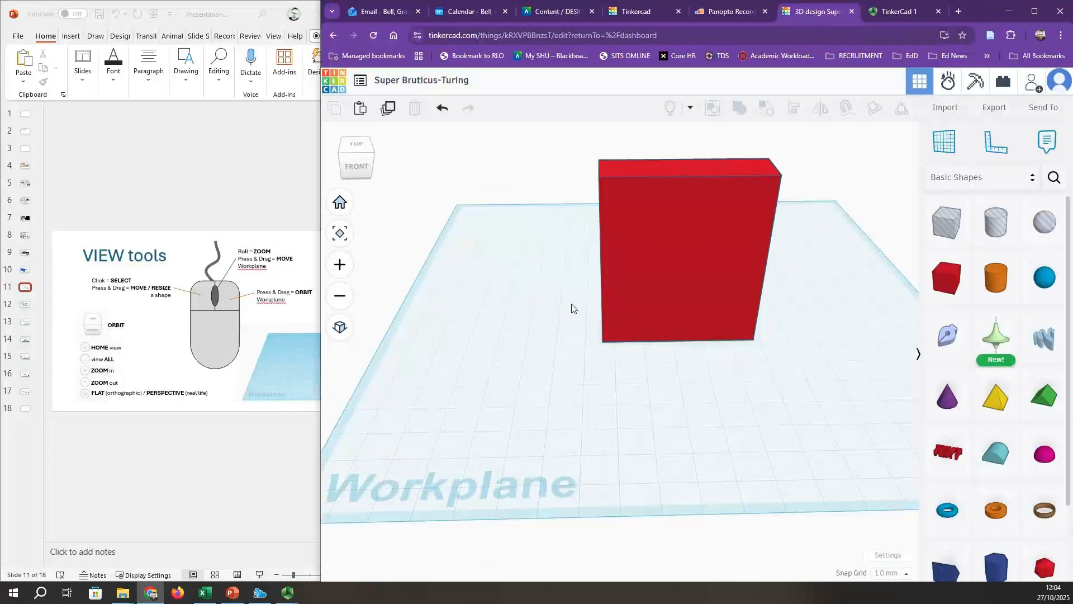
{"action": "left_click", "coordinate": [340, 203]}
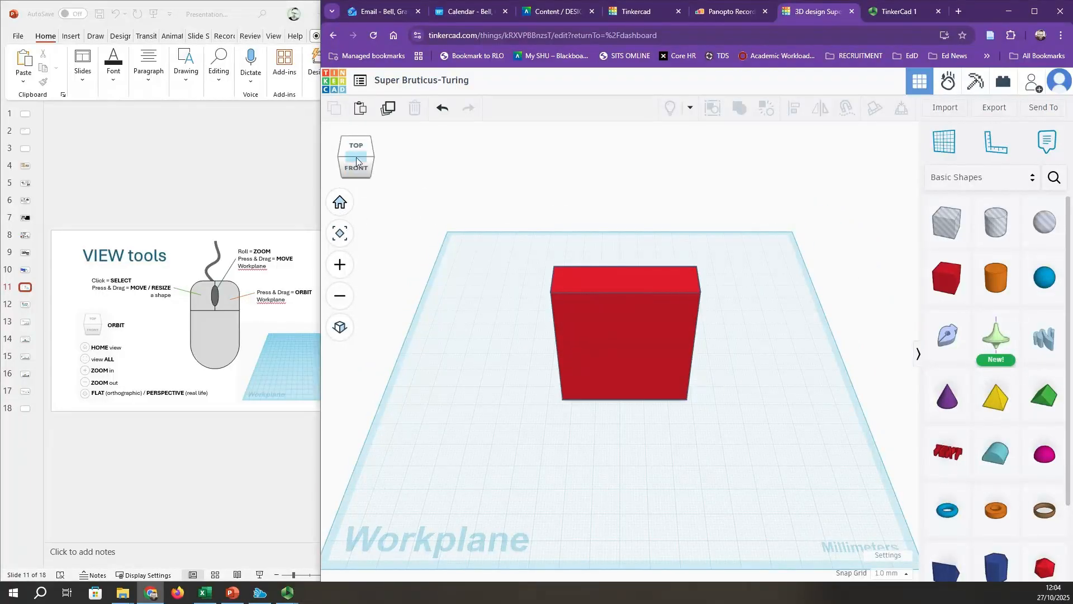
{"action": "left_click_drag", "start_coordinate": [357, 157], "coordinate": [436, 179]}
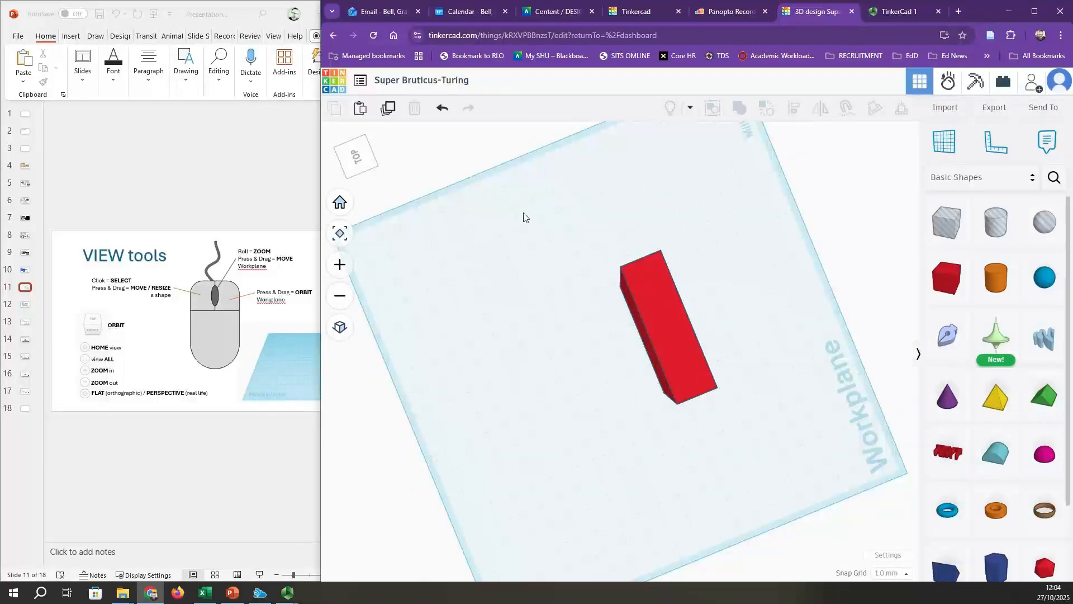
{"action": "left_click", "coordinate": [341, 206]}
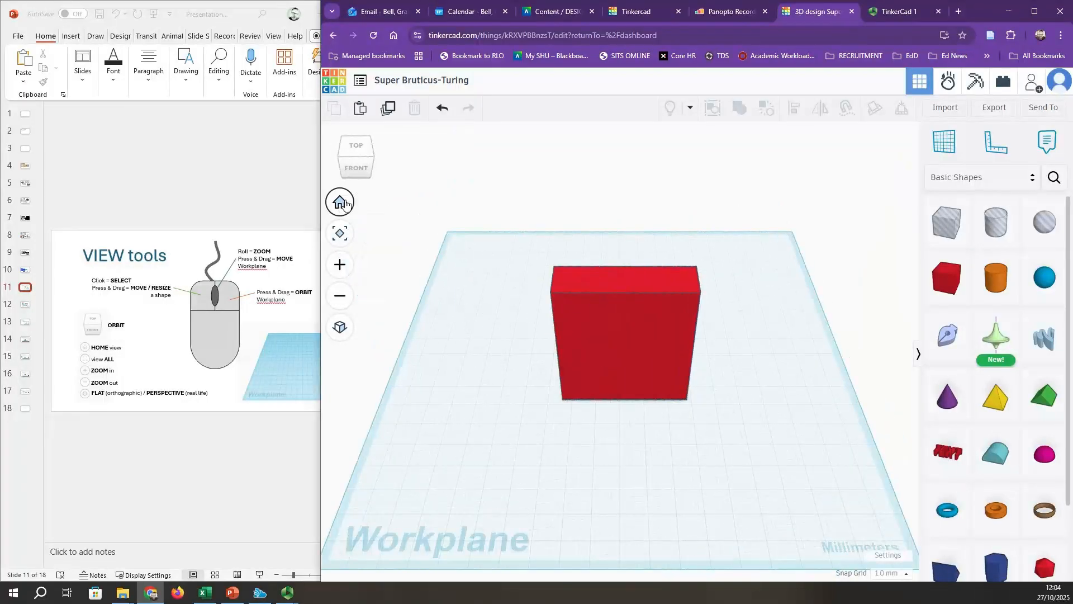
Fit the block to the view and zoom back out in several increments
{"action": "left_click", "coordinate": [340, 234]}
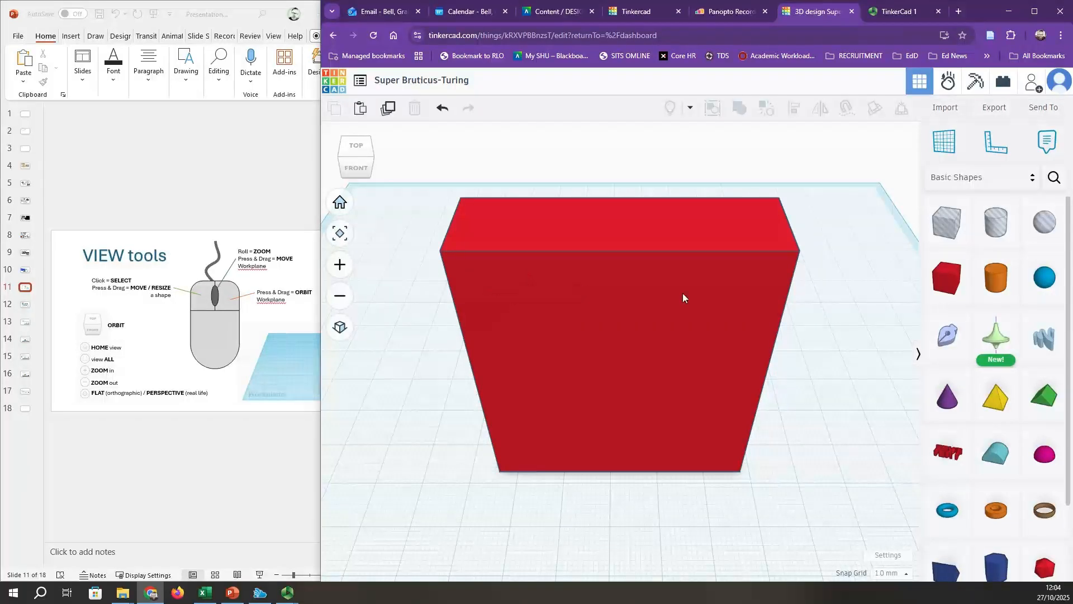
{"action": "left_click", "coordinate": [341, 273]}
{"action": "left_click", "coordinate": [342, 297]}
{"action": "left_click", "coordinate": [342, 298]}
{"action": "left_click", "coordinate": [342, 297]}
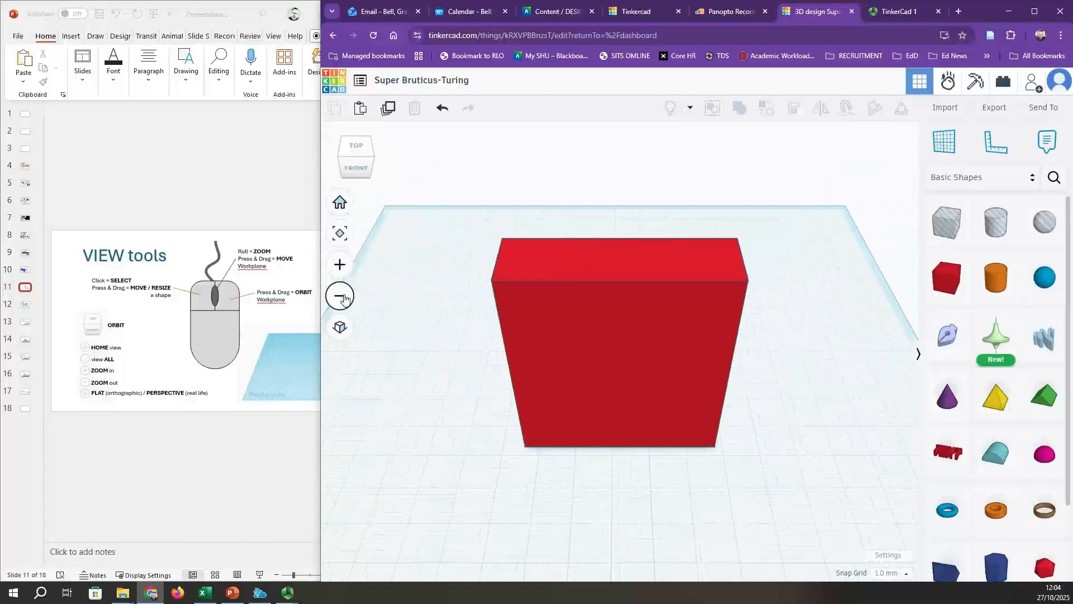
Compare the block in flat orthographic and perspective views, finishing in perspective
{"action": "left_click", "coordinate": [341, 331]}
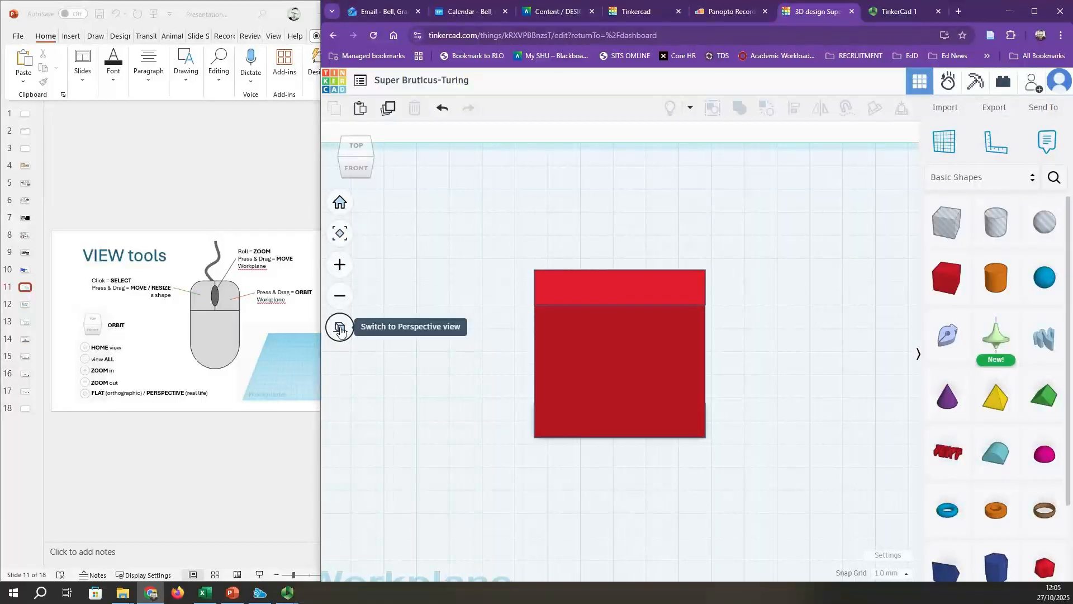
{"action": "left_click", "coordinate": [340, 330]}
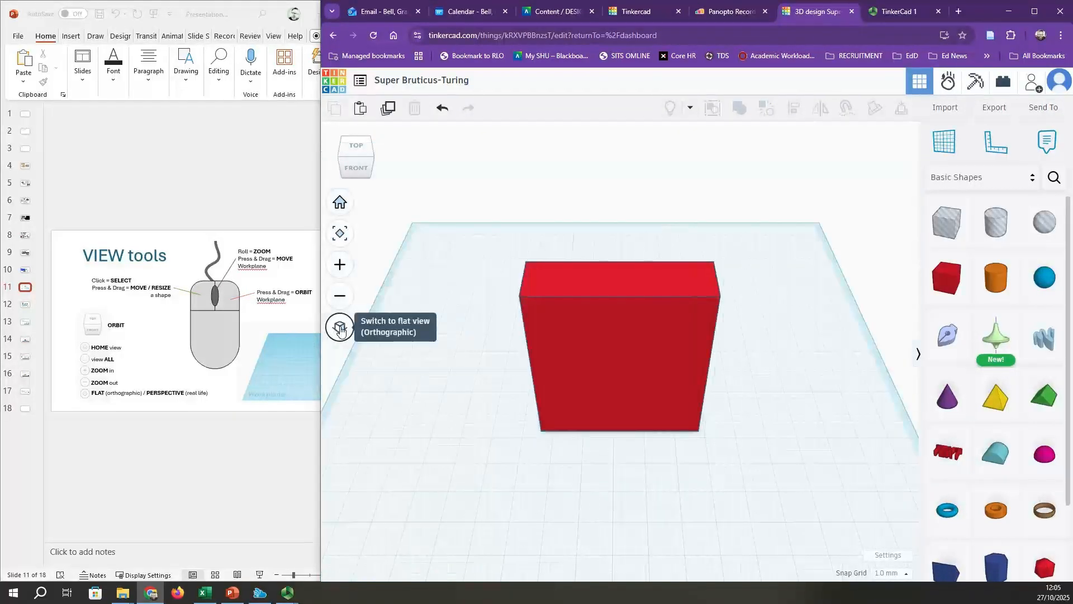
{"action": "left_click", "coordinate": [340, 330]}
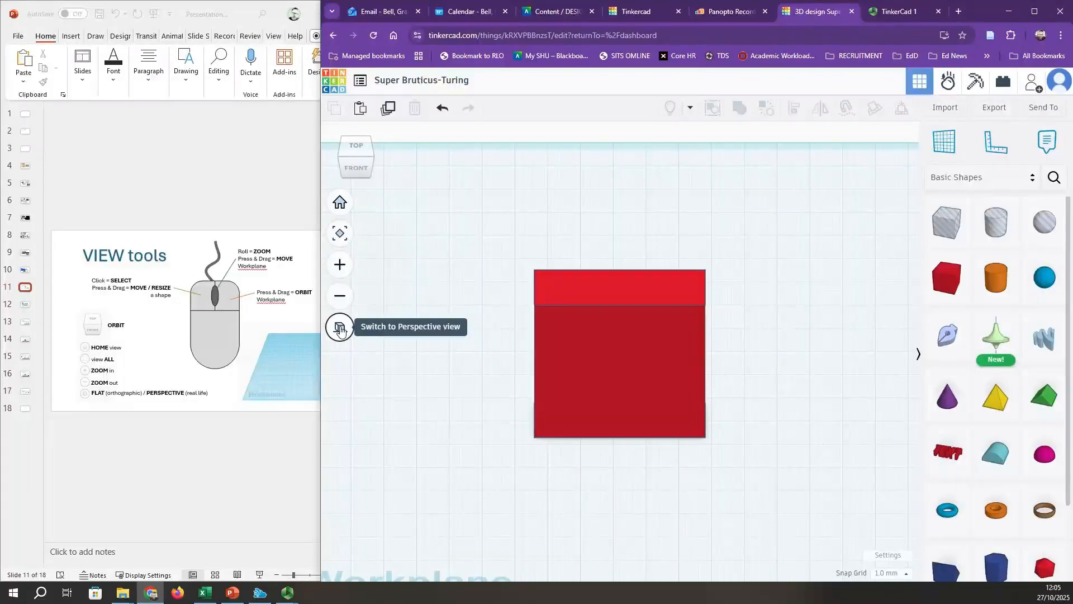
{"action": "left_click", "coordinate": [340, 330]}
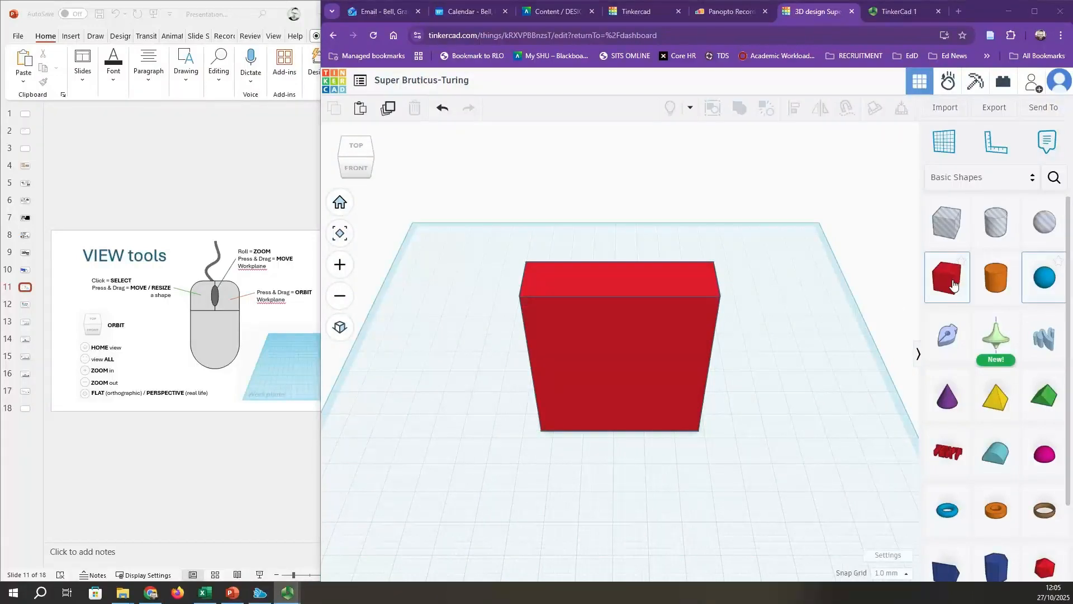
Stack three more red boxes one above another on top of the large block
{"action": "left_click_drag", "start_coordinate": [953, 285], "coordinate": [563, 274]}
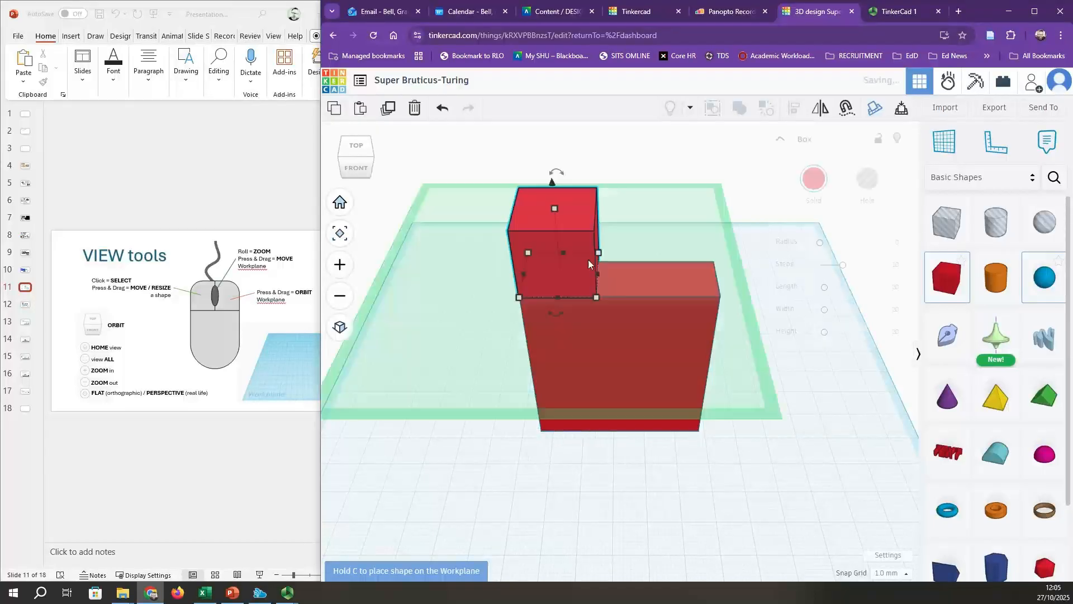
{"action": "left_click_drag", "start_coordinate": [949, 282], "coordinate": [560, 215]}
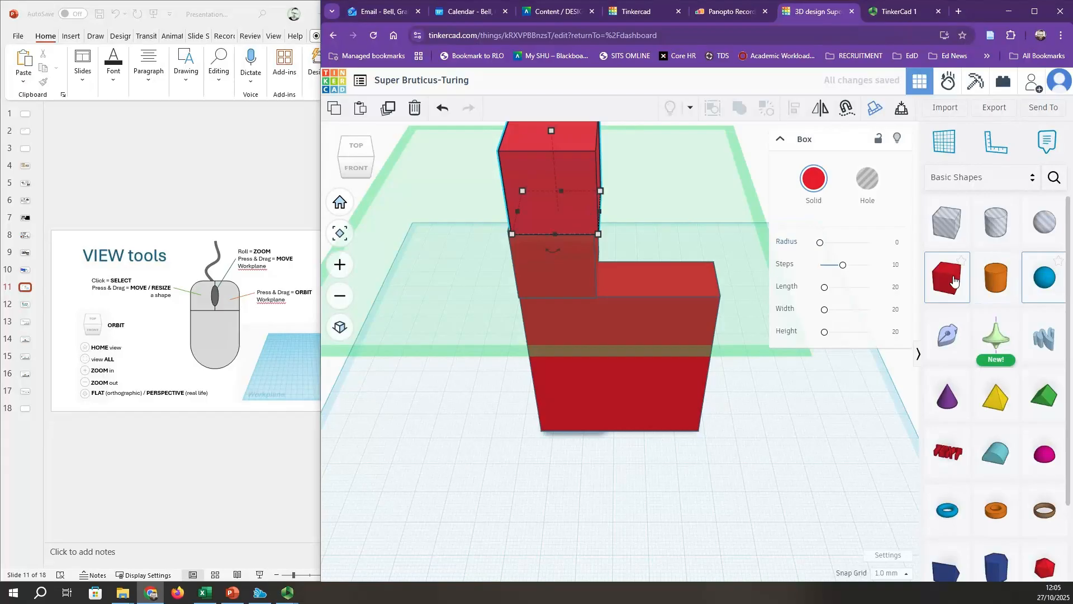
{"action": "left_click", "coordinate": [692, 161]}
{"action": "left_click_drag", "start_coordinate": [948, 278], "coordinate": [590, 129]}
{"action": "left_click", "coordinate": [778, 395]}
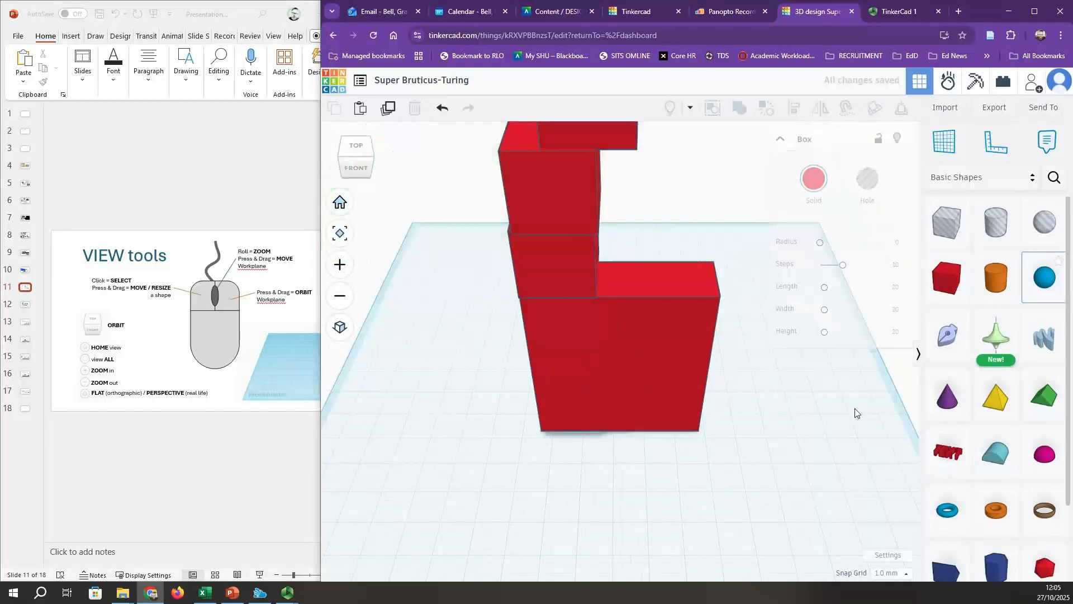
View the whole stack, focus on the lowest small box, and return to the home view
{"action": "left_click", "coordinate": [347, 233]}
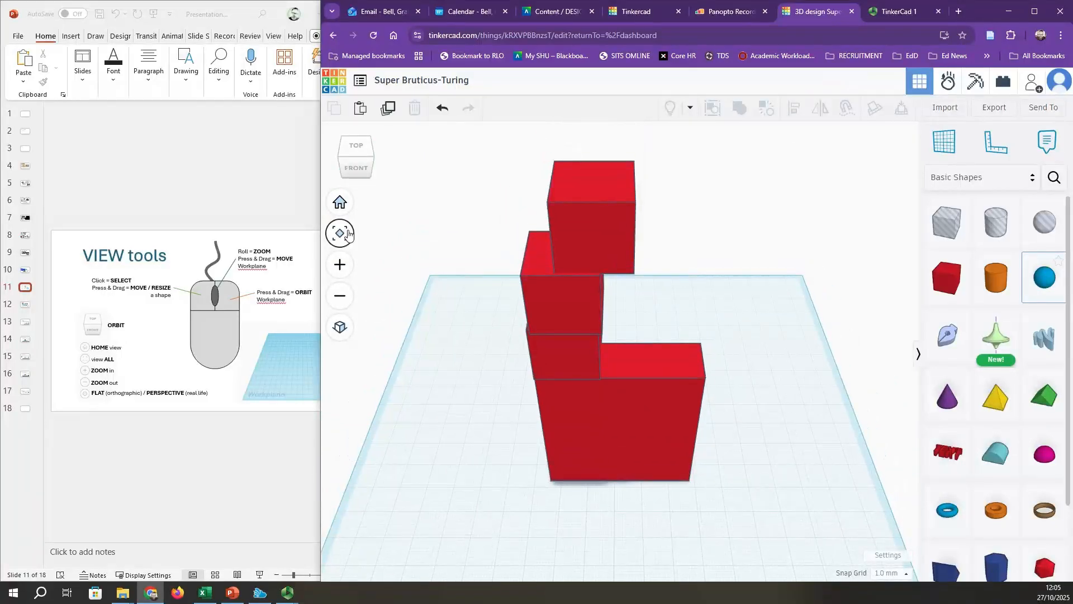
{"action": "left_click", "coordinate": [566, 354]}
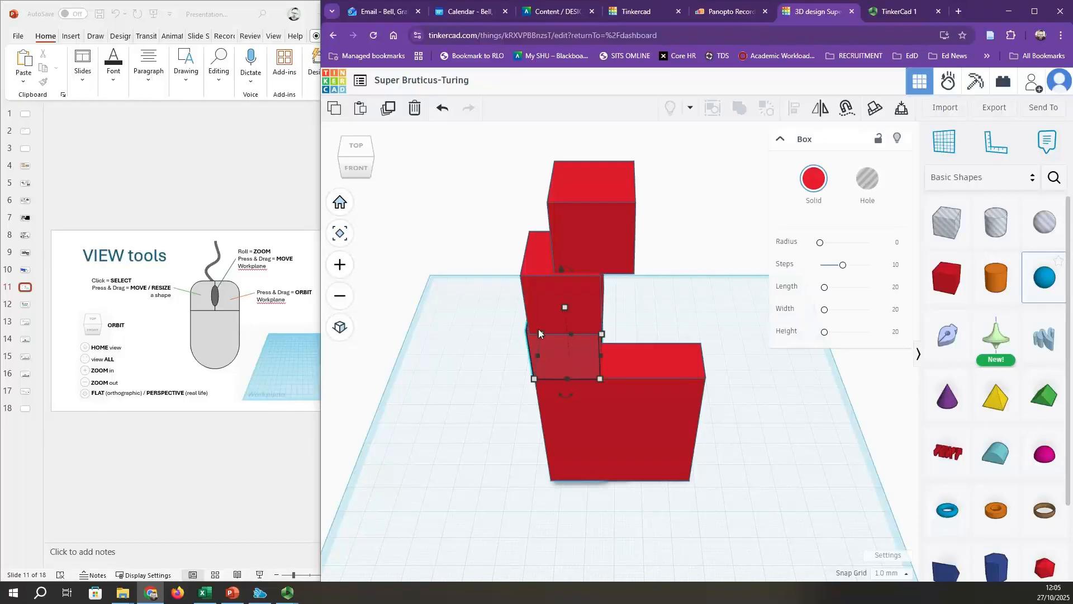
{"action": "left_click", "coordinate": [342, 235]}
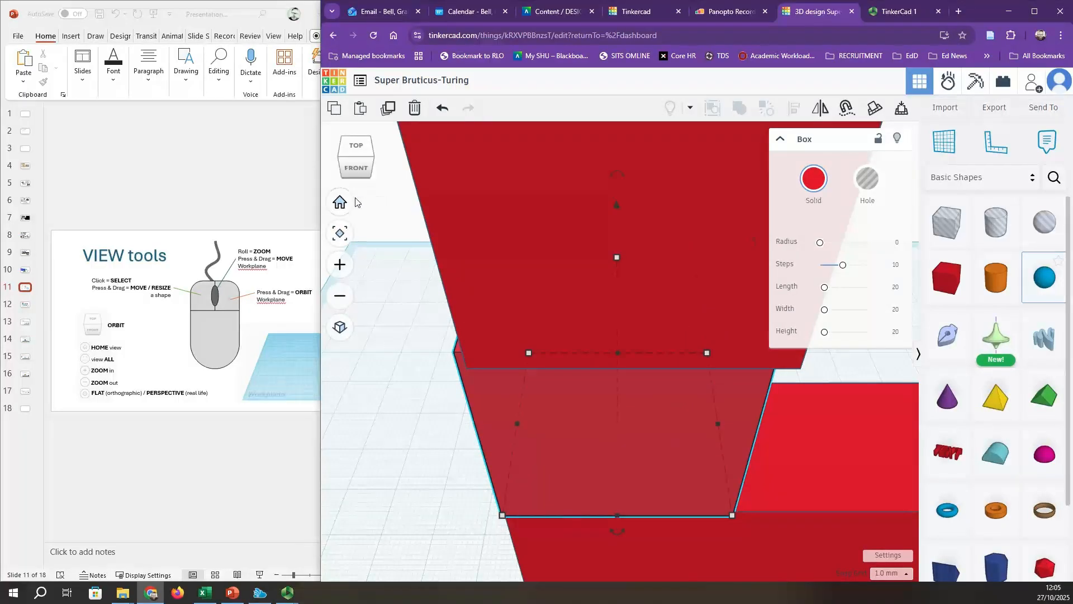
{"action": "left_click", "coordinate": [341, 204]}
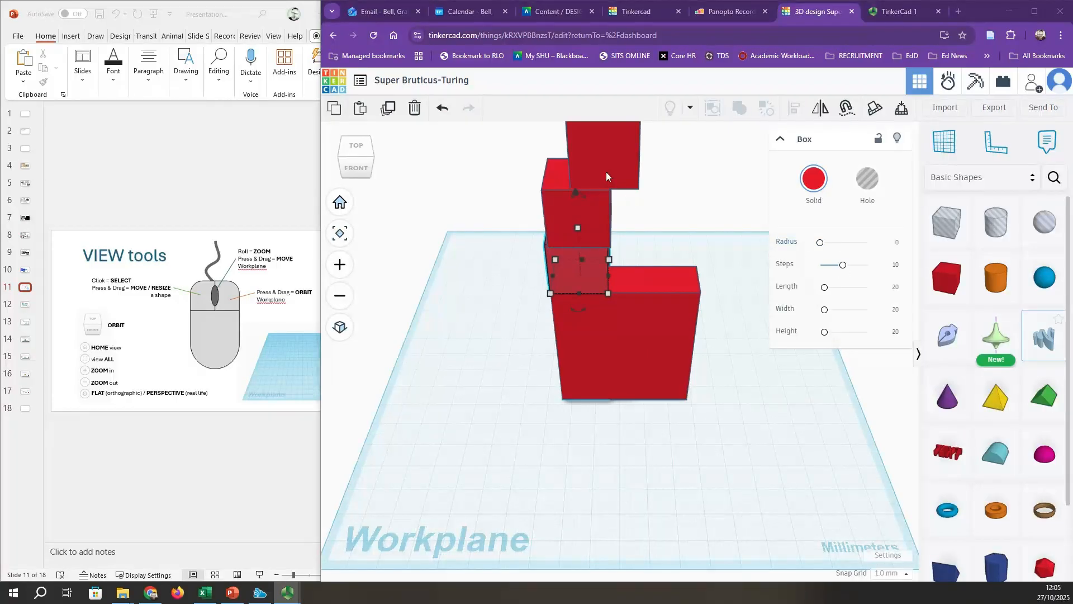
Change the solid color of the large base block to preset yellow
{"action": "left_click", "coordinate": [648, 346]}
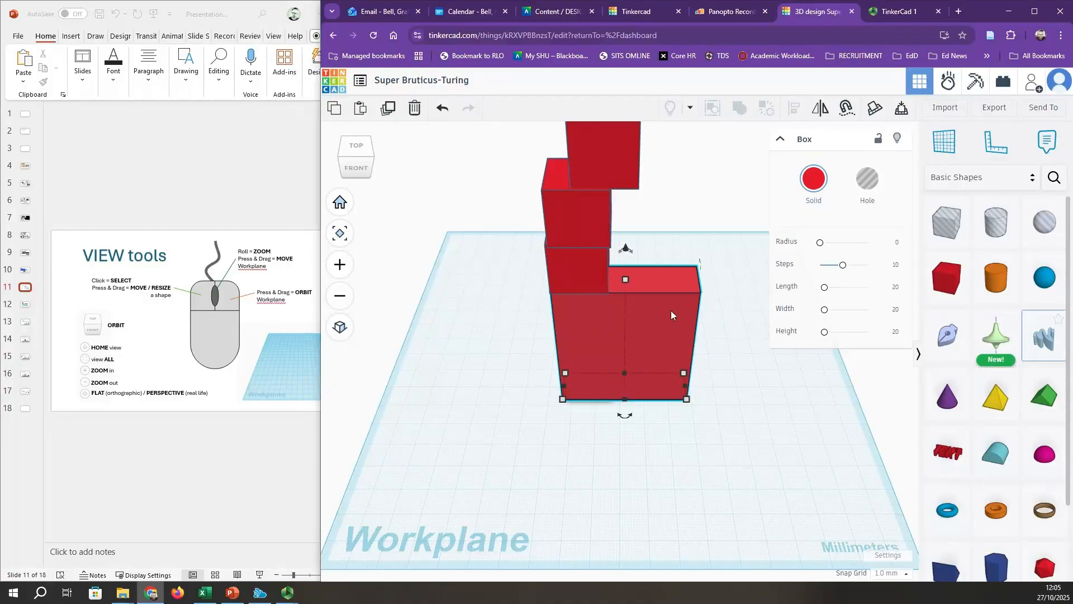
{"action": "left_click", "coordinate": [815, 177]}
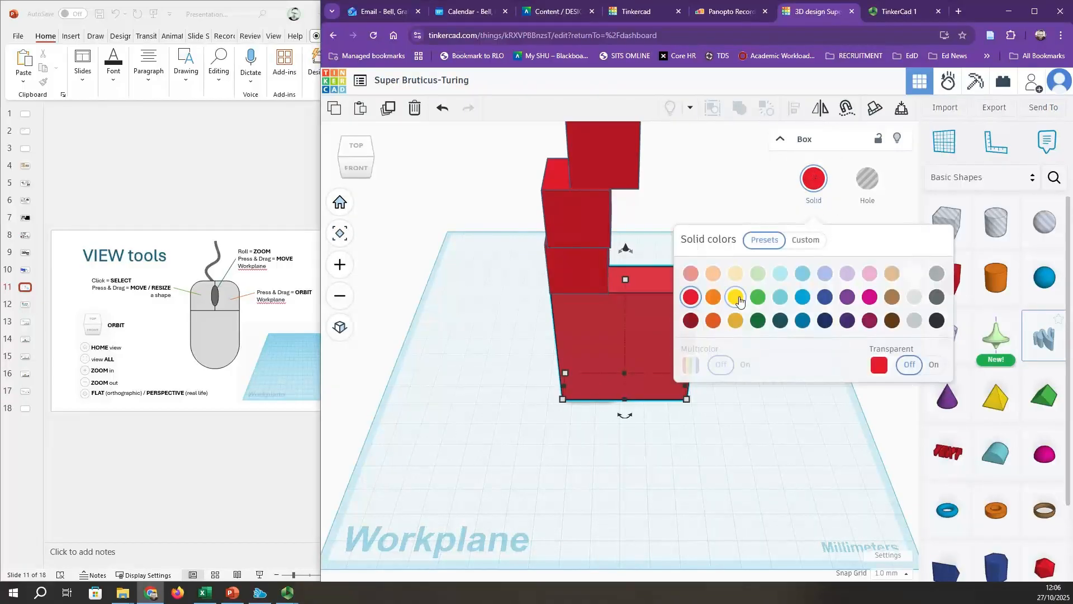
{"action": "left_click", "coordinate": [736, 296]}
Change the solid color of the small box directly on the base block to preset magenta
{"action": "left_click", "coordinate": [584, 274]}
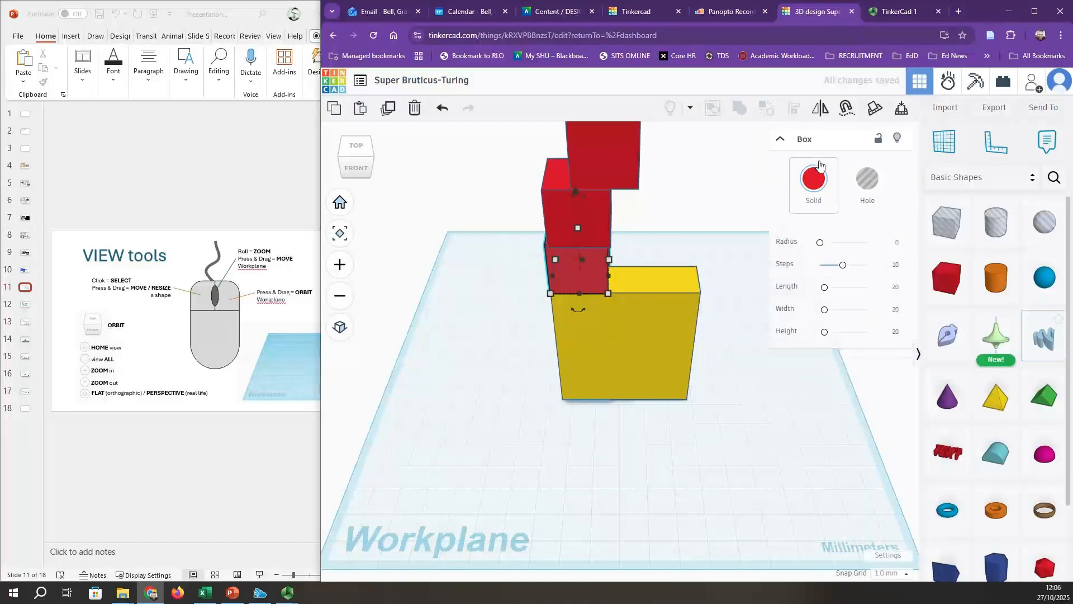
{"action": "left_click", "coordinate": [814, 177]}
{"action": "left_click", "coordinate": [870, 297]}
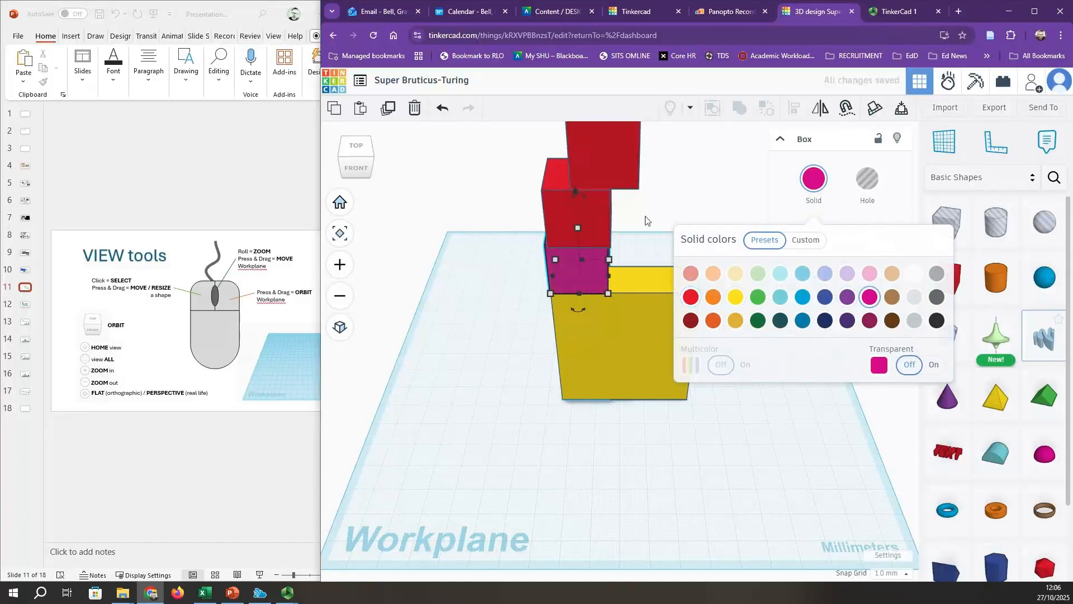
Change the solid color of the red box directly above the magenta box to preset blue
{"action": "left_click", "coordinate": [601, 226]}
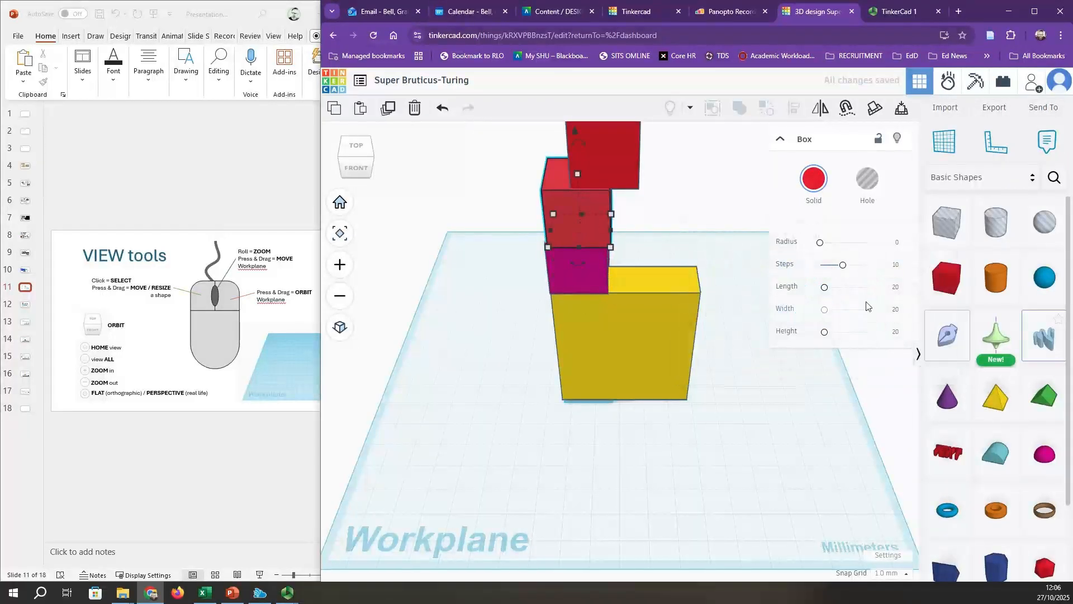
{"action": "left_click", "coordinate": [814, 177]}
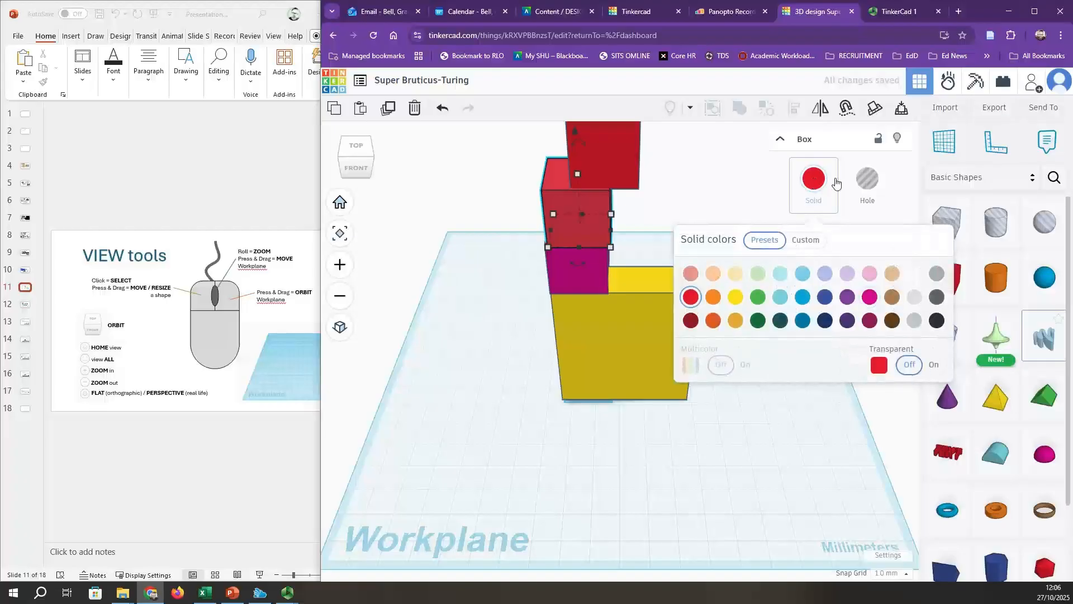
{"action": "left_click", "coordinate": [803, 297]}
Delete the topmost red box and move the blue box off the magenta box to the space beside it
{"action": "left_click", "coordinate": [607, 166]}
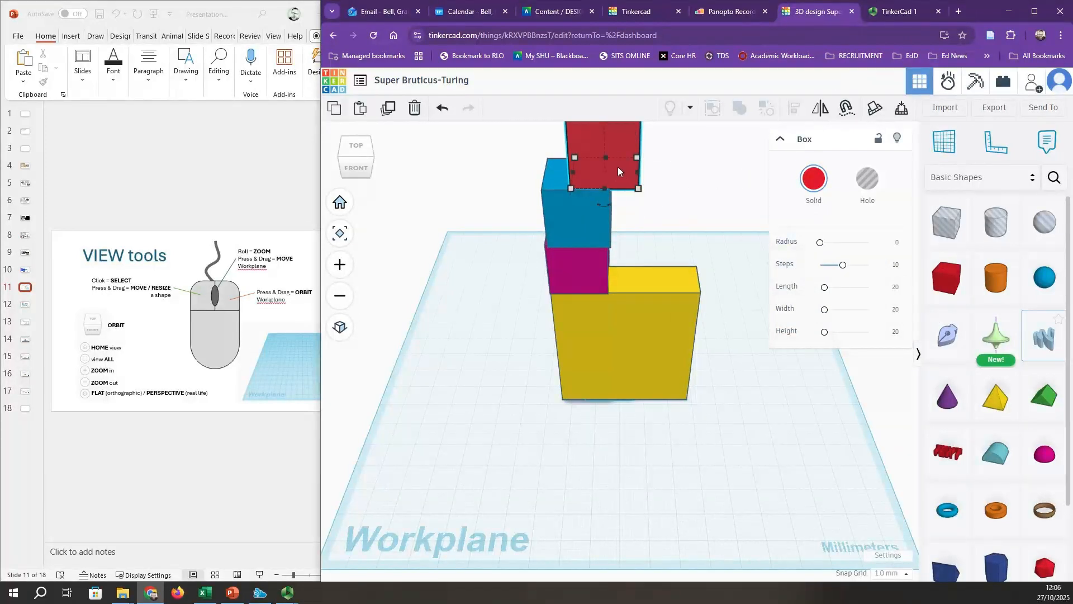
{"action": "key", "text": "Delete"}
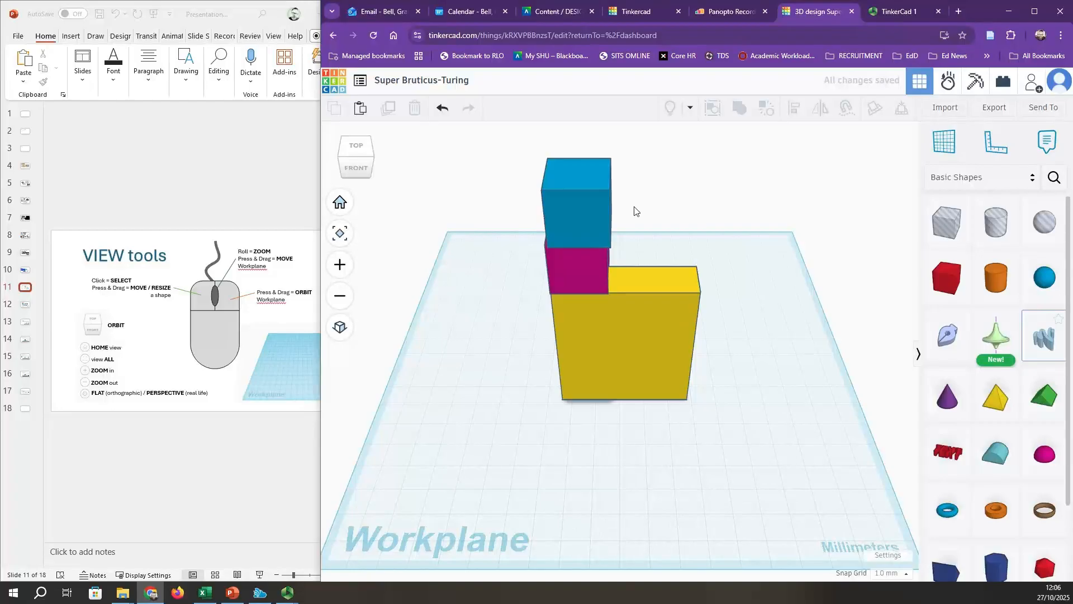
{"action": "left_click_drag", "start_coordinate": [580, 210], "coordinate": [650, 251]}
{"action": "left_click", "coordinate": [715, 366]}
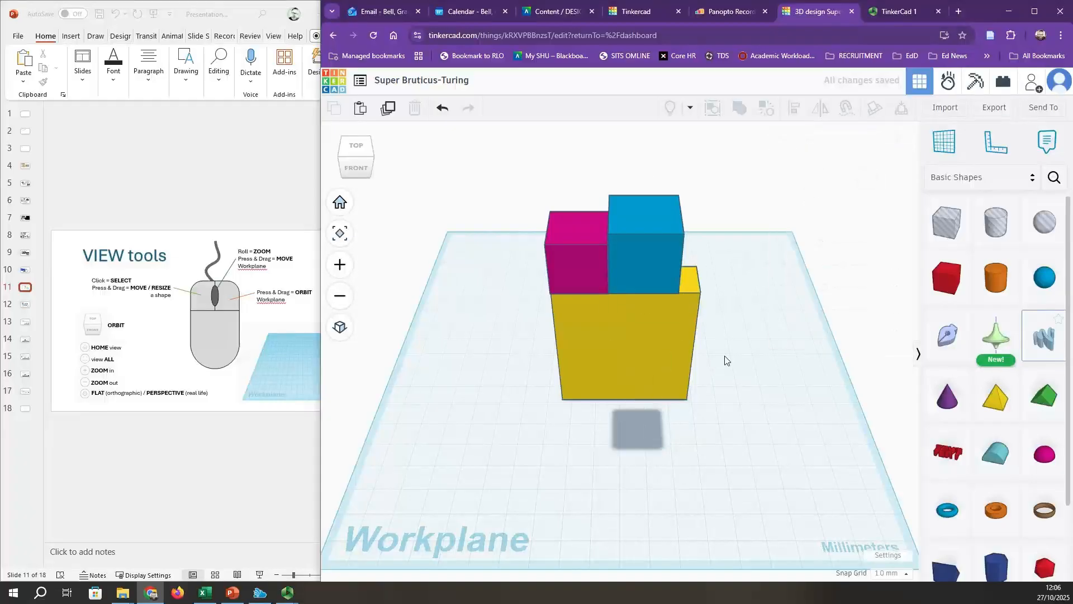
Reposition the blue box and lower it onto the top of the yellow base block, beside the magenta box
{"action": "right_click_drag", "start_coordinate": [724, 359], "coordinate": [639, 290]}
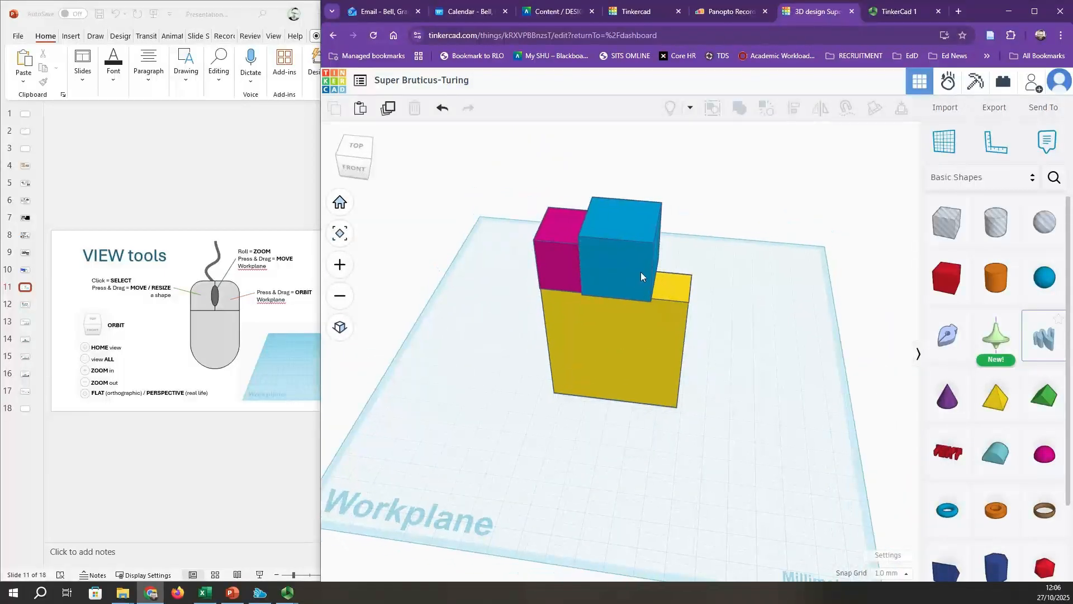
{"action": "left_click_drag", "start_coordinate": [641, 272], "coordinate": [625, 225]}
{"action": "left_click_drag", "start_coordinate": [635, 140], "coordinate": [622, 199]}
{"action": "left_click", "coordinate": [634, 194]}
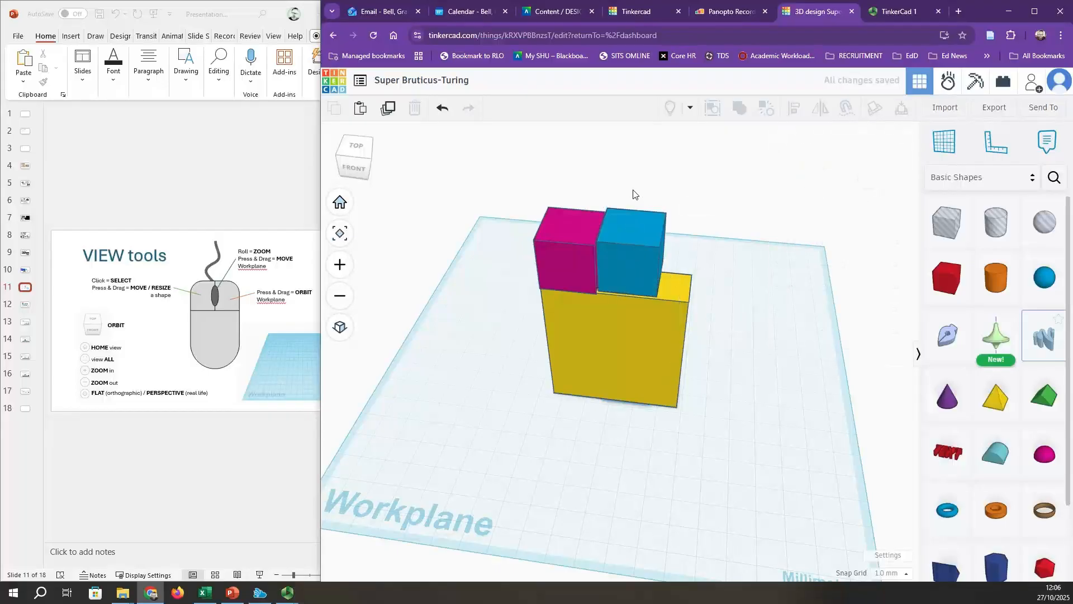
Inspect the blue box's height and placement from a lower front viewpoint, and select the yellow base block
{"action": "left_click", "coordinate": [639, 208]}
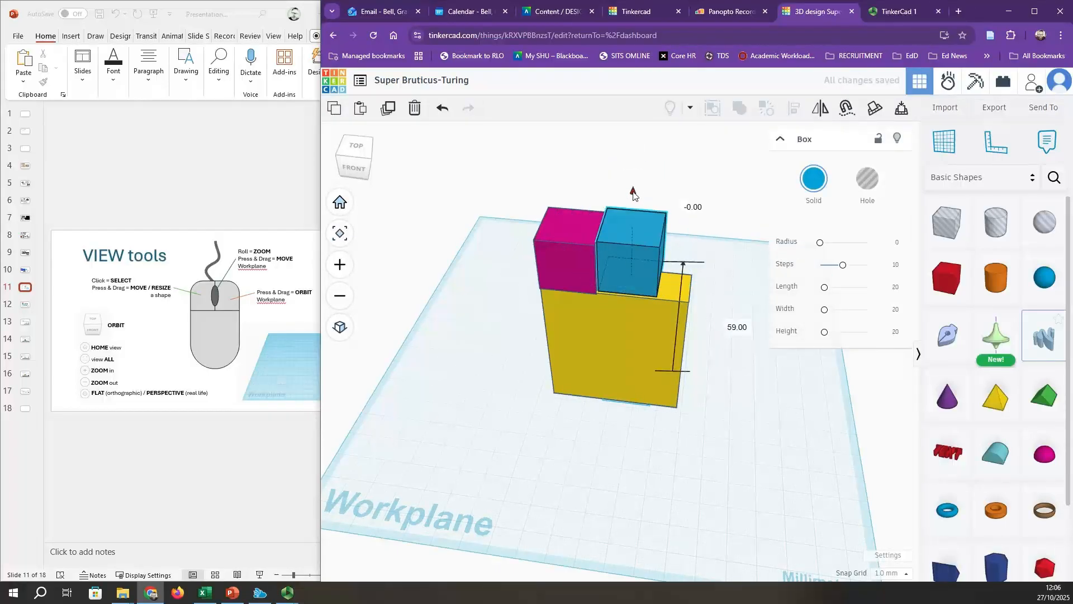
{"action": "right_click_drag", "start_coordinate": [630, 262], "coordinate": [644, 225]}
{"action": "left_click", "coordinate": [666, 281]}
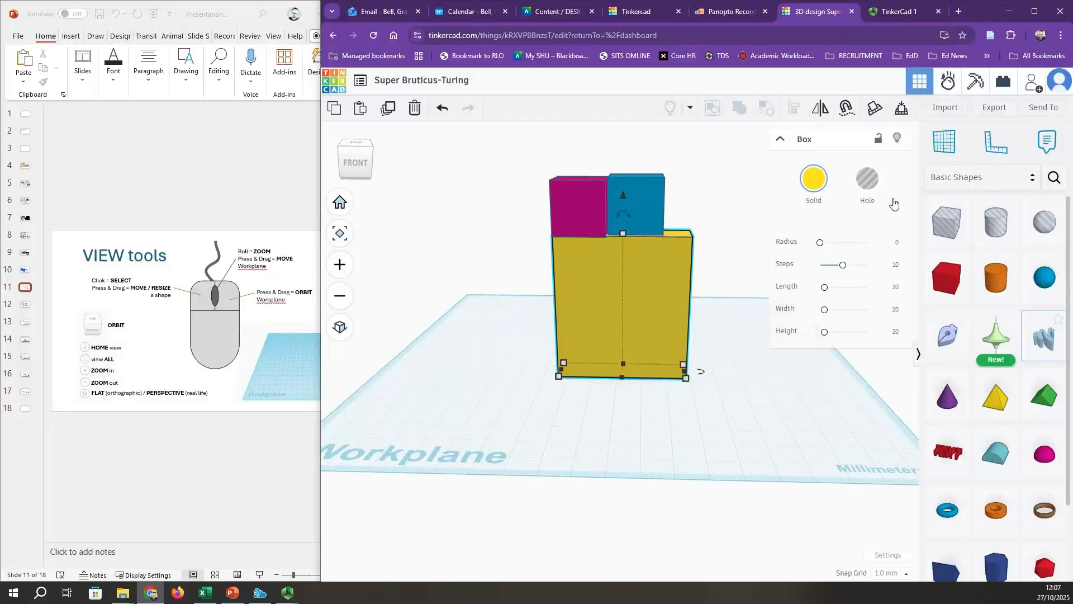